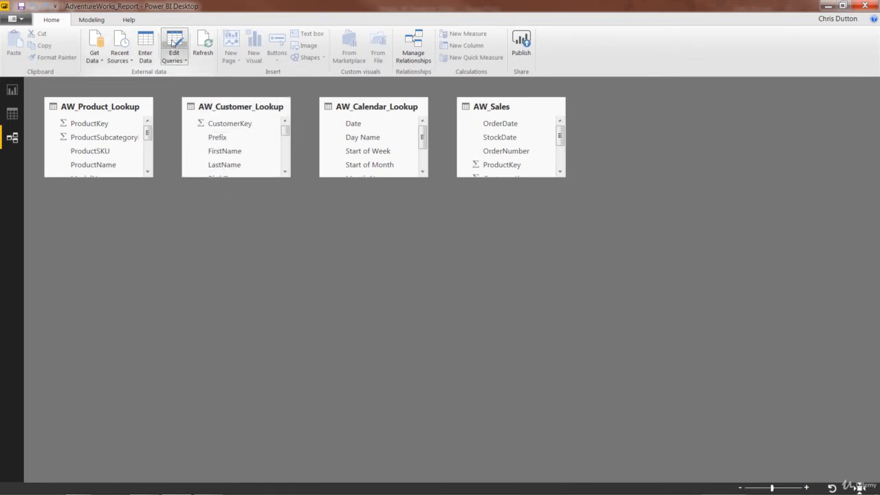
Open the Power Query Editor for the four AdventureWorks tables with Edit Queries
left_click(174, 41)
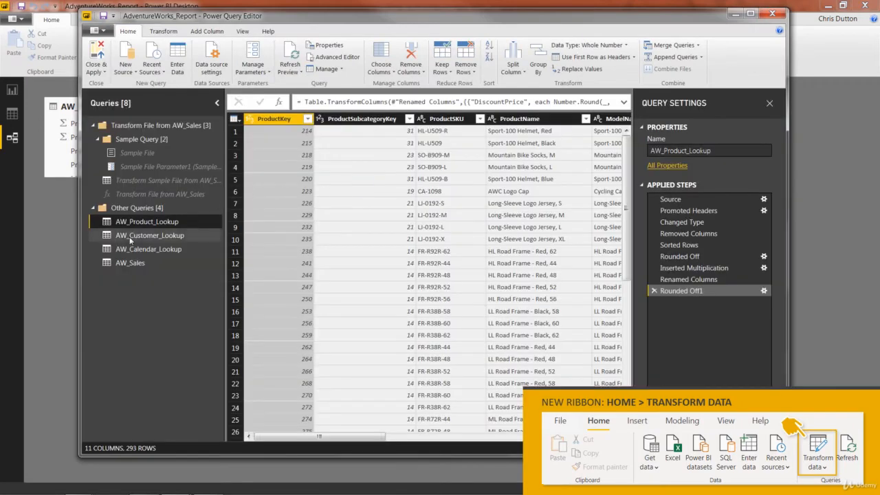
Look through the Customer and Calendar queries to AW_Sales, then open Data source settings
left_click(130, 238)
left_click(135, 250)
left_click(132, 264)
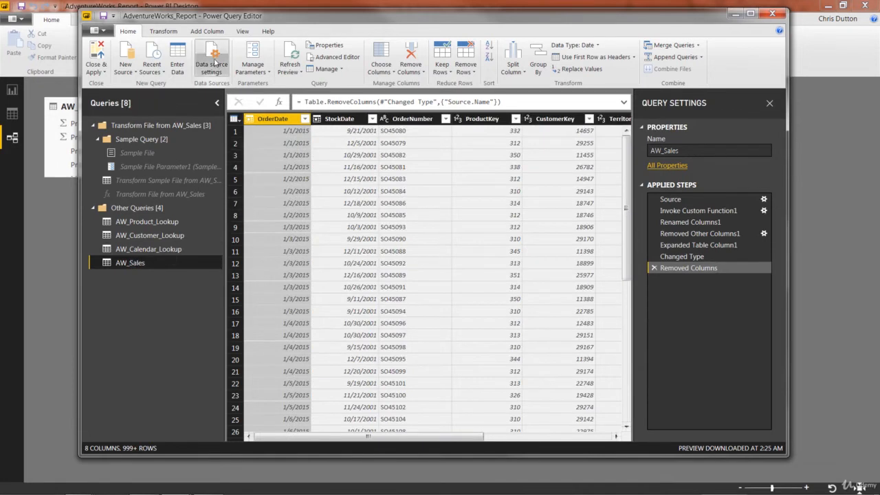
left_click(214, 61)
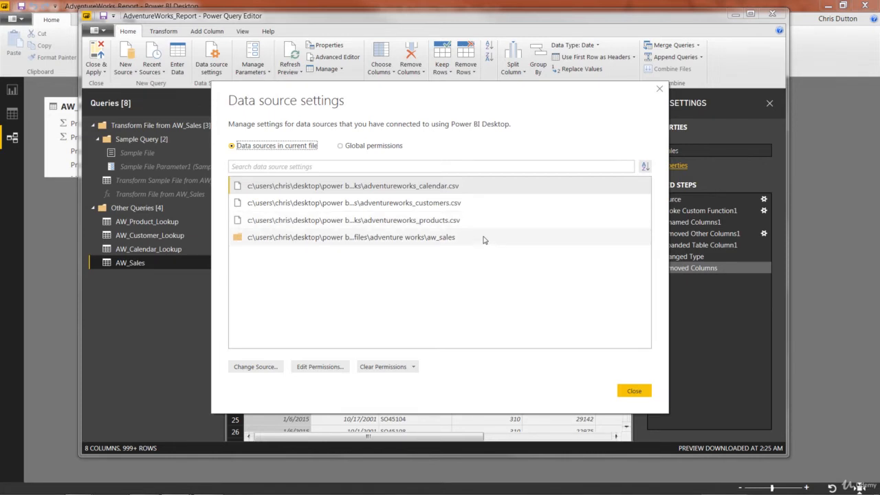
Close Data source settings and bring up the Adventure Works folder in Explorer
left_click(633, 392)
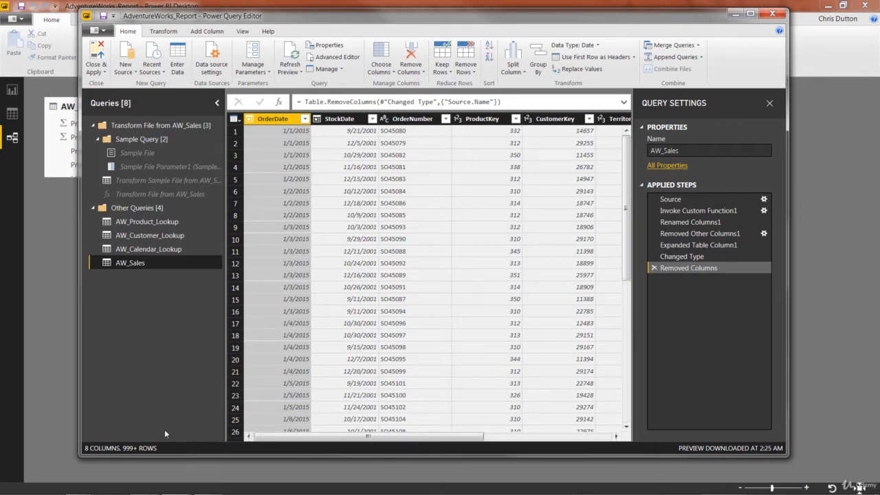
left_click(117, 493)
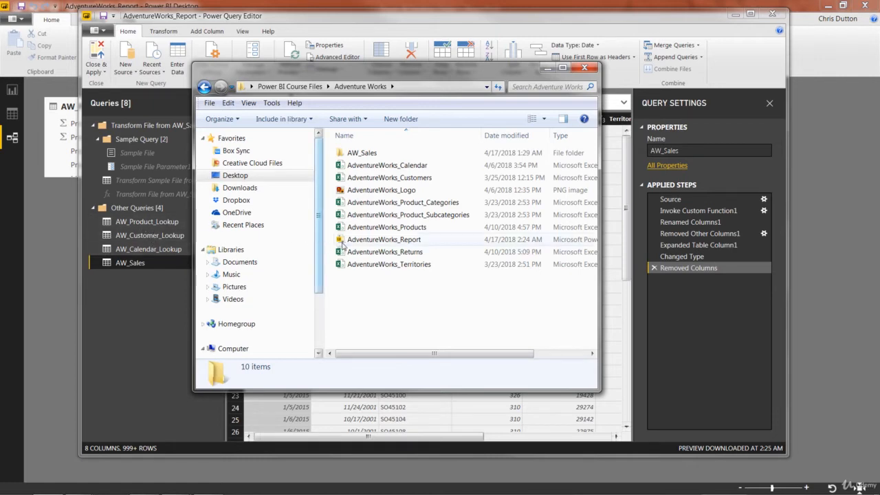
Append '2' to the AdventureWorks_Products file name and close the Explorer window
left_click(412, 228)
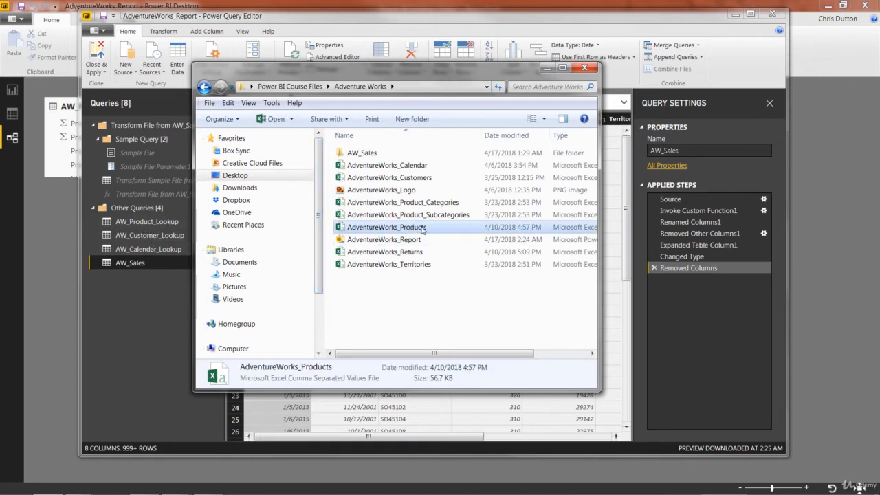
right_click(422, 228)
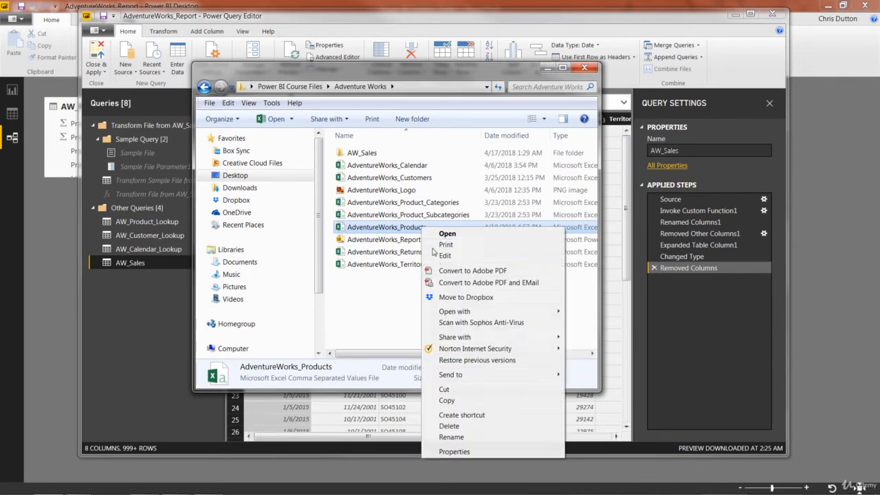
left_click(452, 438)
left_click(434, 229)
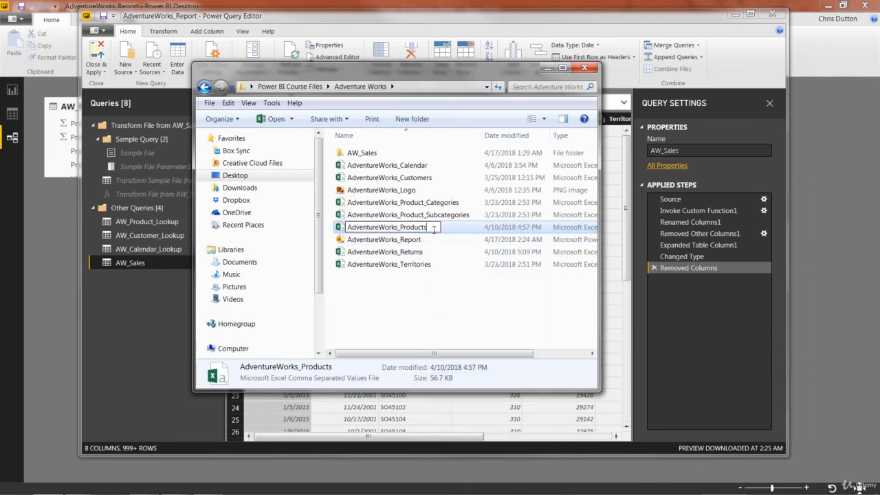
type("2")
key("Return")
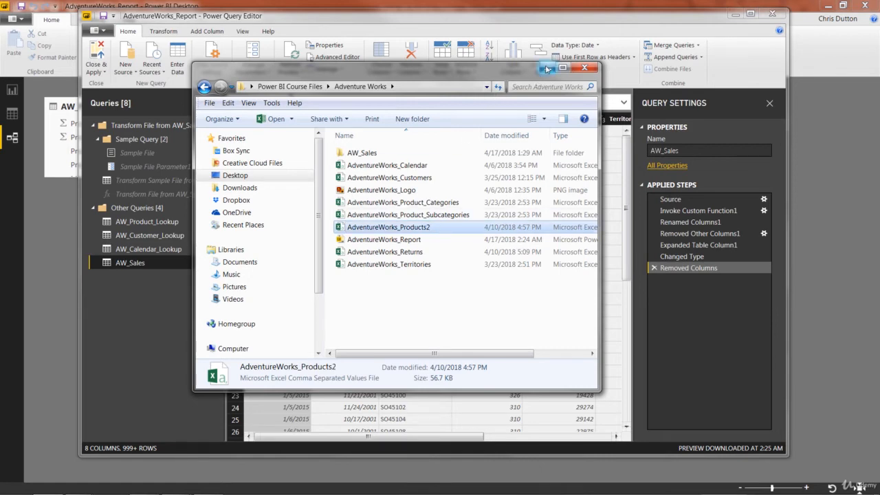
key("Escape")
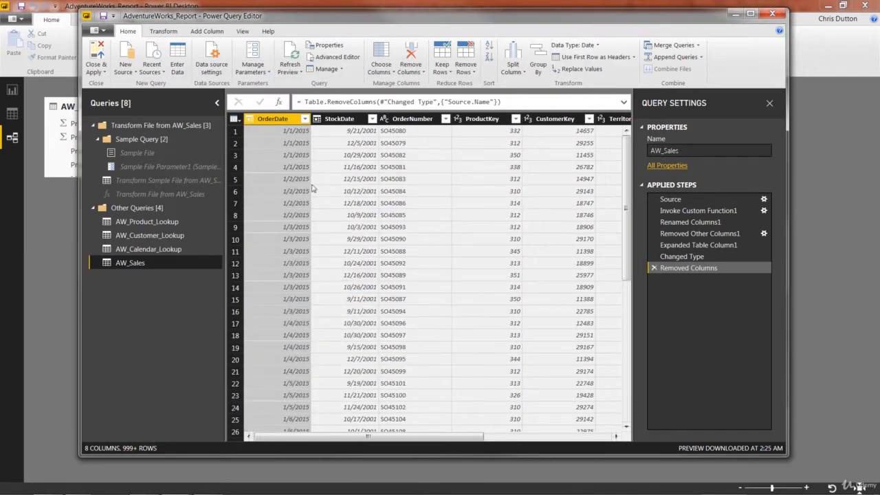
Refresh the AW_Product_Lookup preview and mark the missing AdventureWorks_Products.csv path in the error
left_click(156, 220)
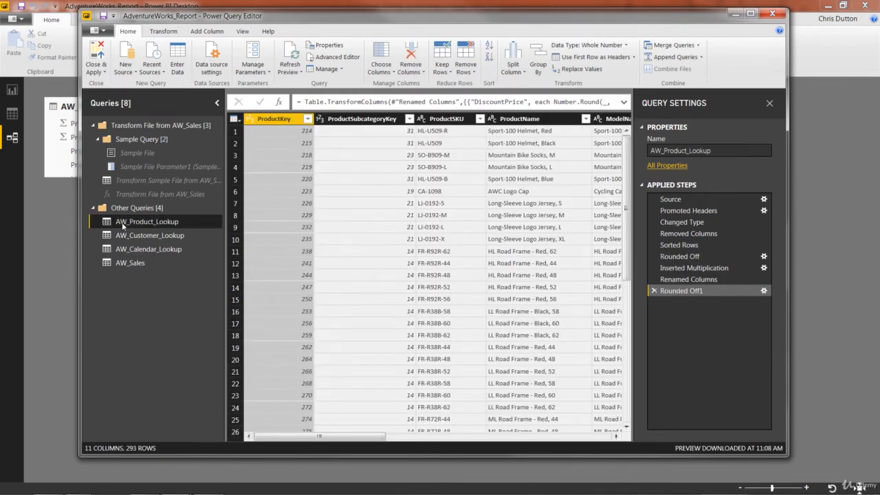
left_click(291, 55)
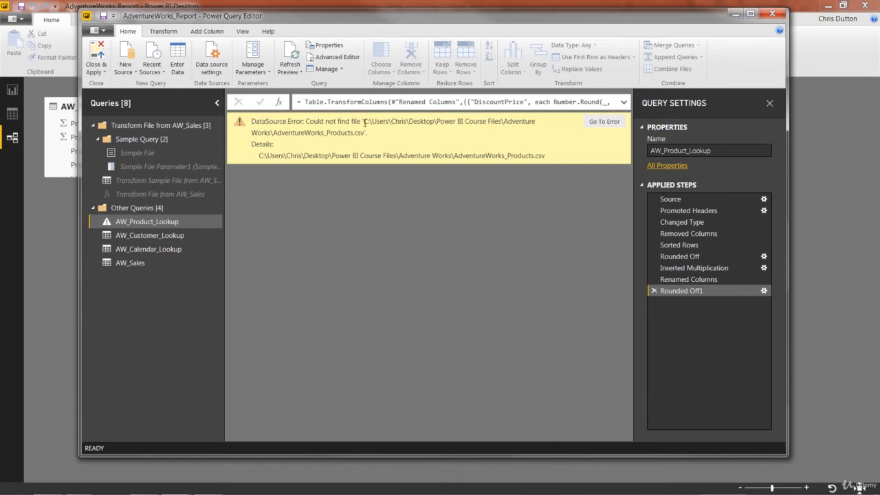
left_click_drag(364, 123, 372, 133)
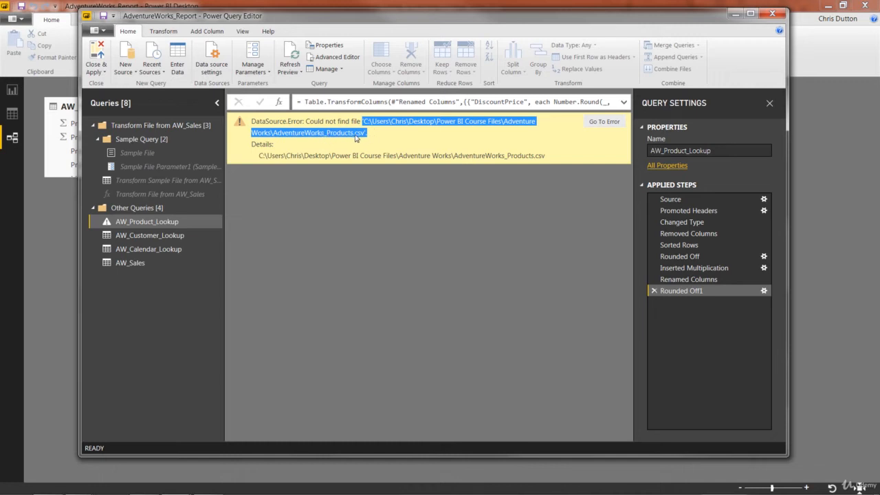
Step back through Sorted Rows and Changed Type to the query's Source step
left_click(691, 268)
left_click(684, 245)
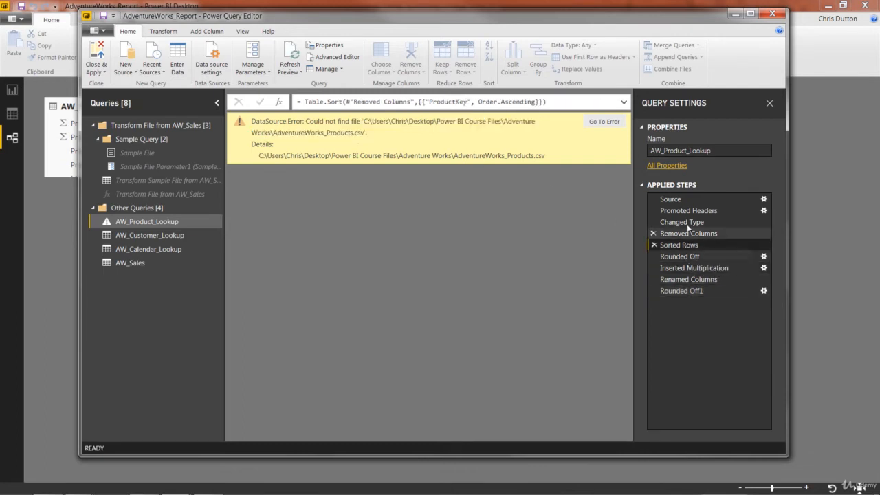
left_click(691, 222)
left_click(683, 199)
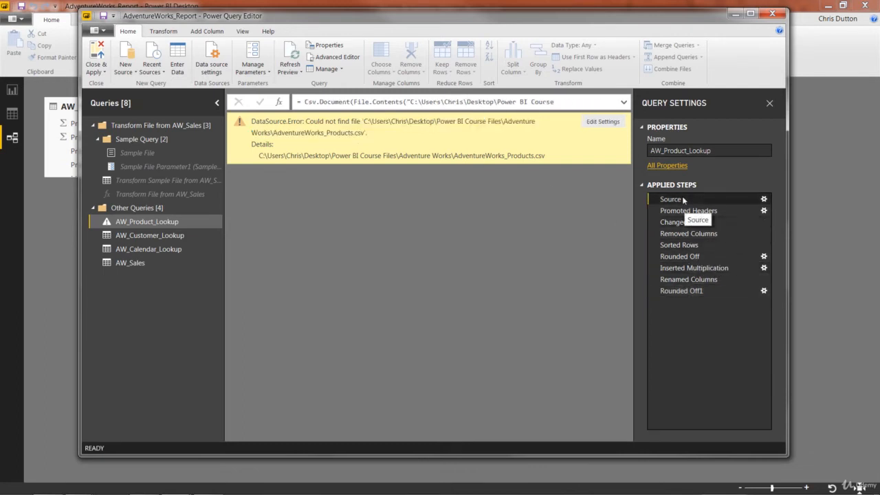
Expand the formula bar to show the old products path, then open Data source settings
left_click(623, 103)
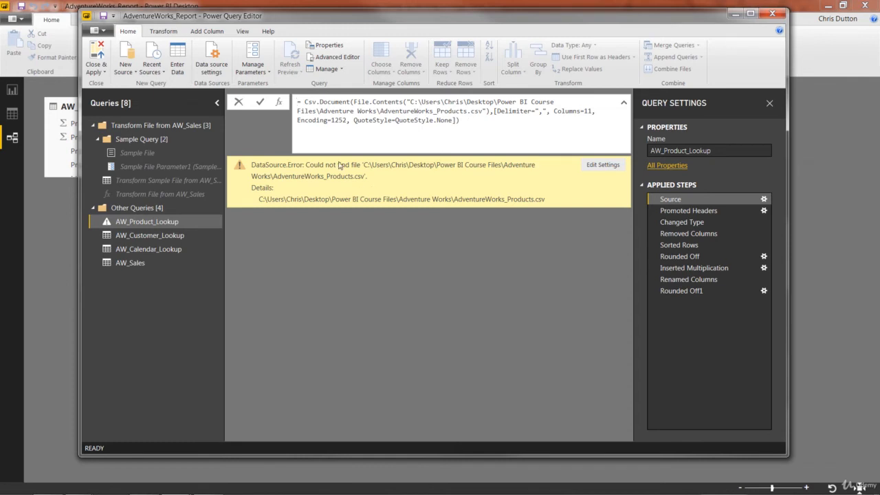
left_click(210, 55)
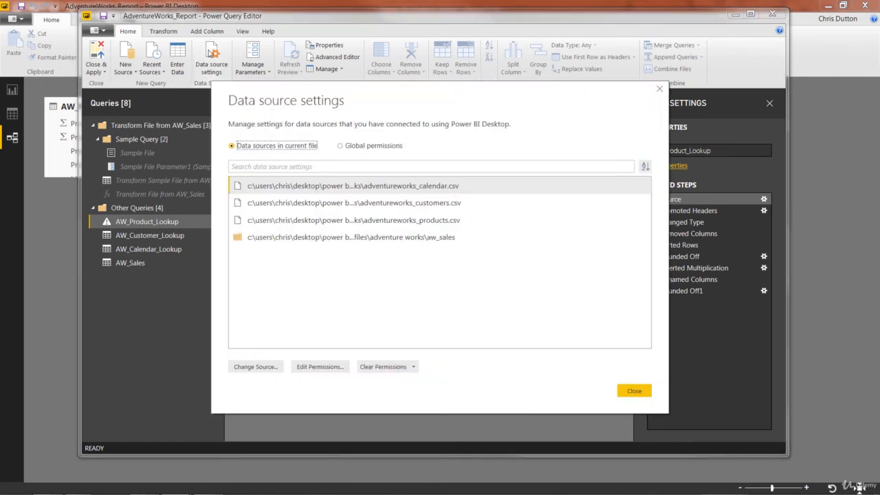
Change the products CSV source to AdventureWorks_Products2.csv and close Data source settings
left_click(406, 221)
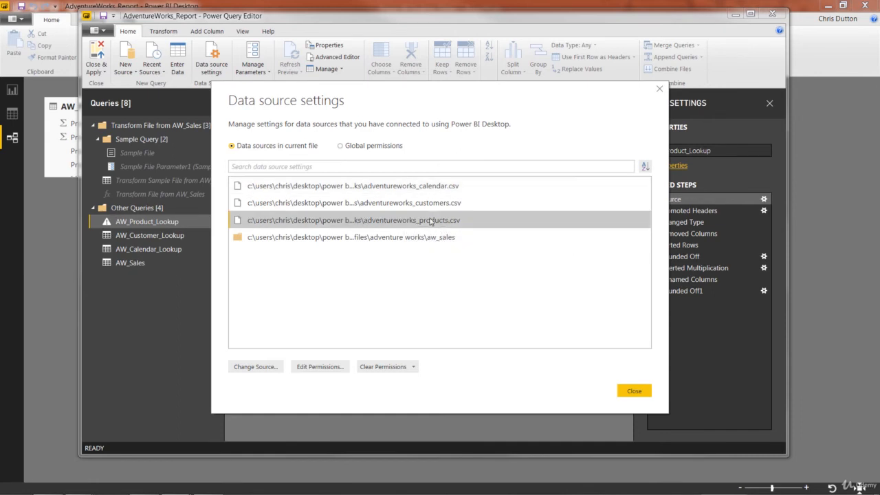
left_click(256, 367)
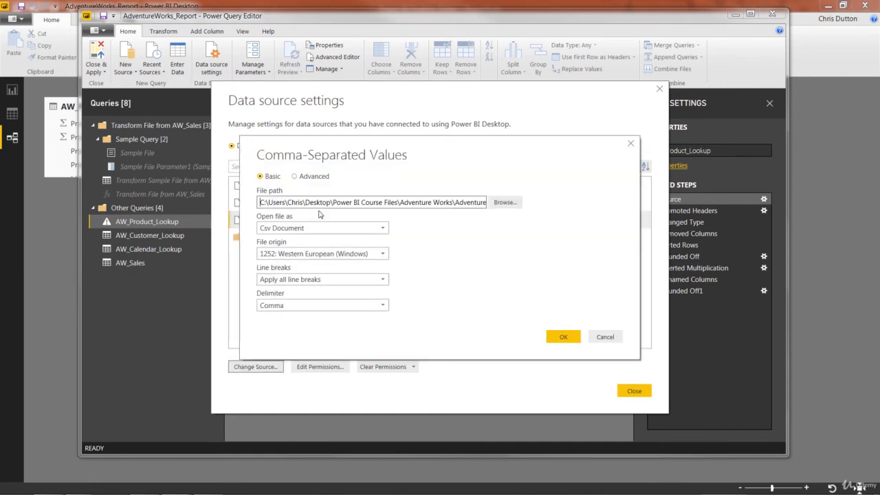
left_click(496, 205)
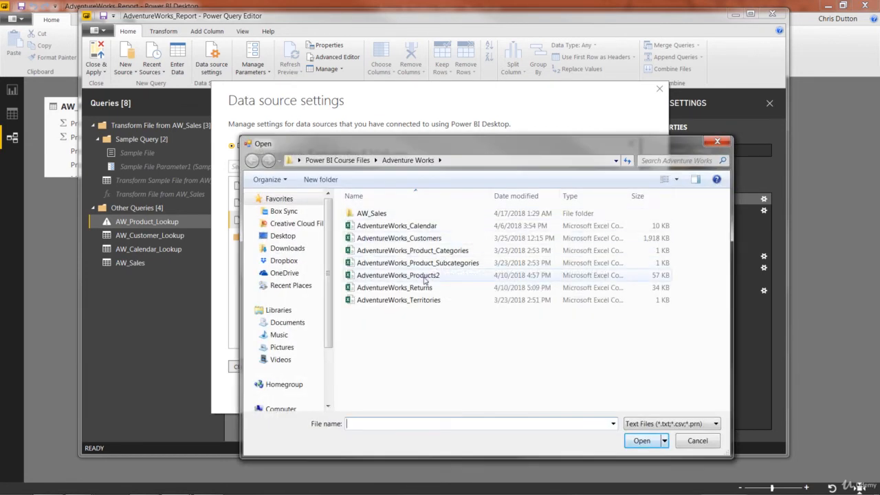
left_click(419, 275)
left_click(641, 441)
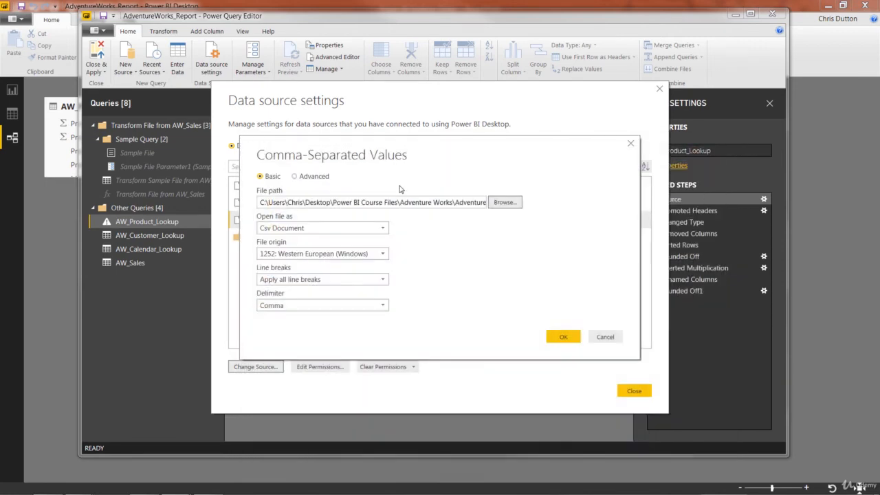
left_click(564, 336)
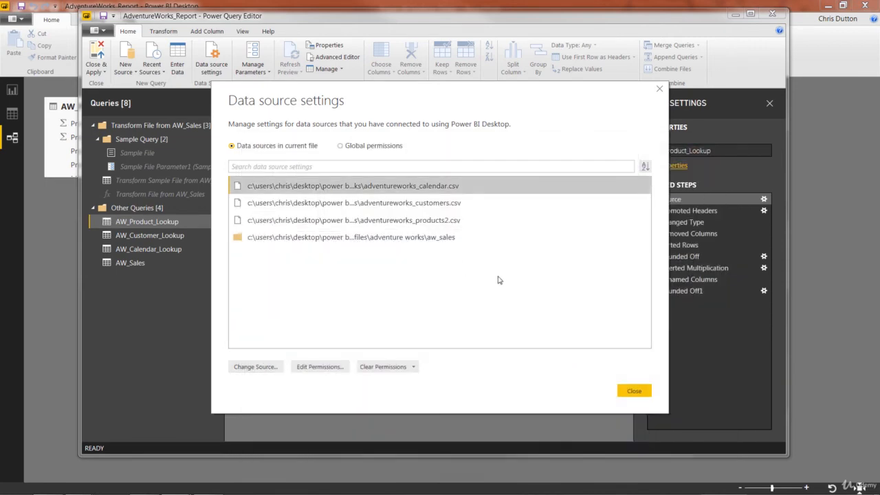
left_click(634, 392)
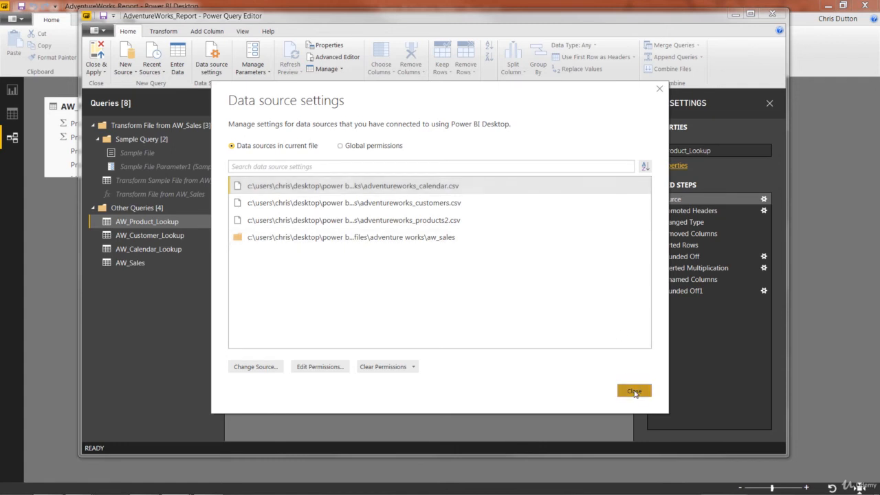
Refresh the AW_Product_Lookup preview and inspect each applied step through to Rounded Off1
left_click(137, 224)
left_click(288, 54)
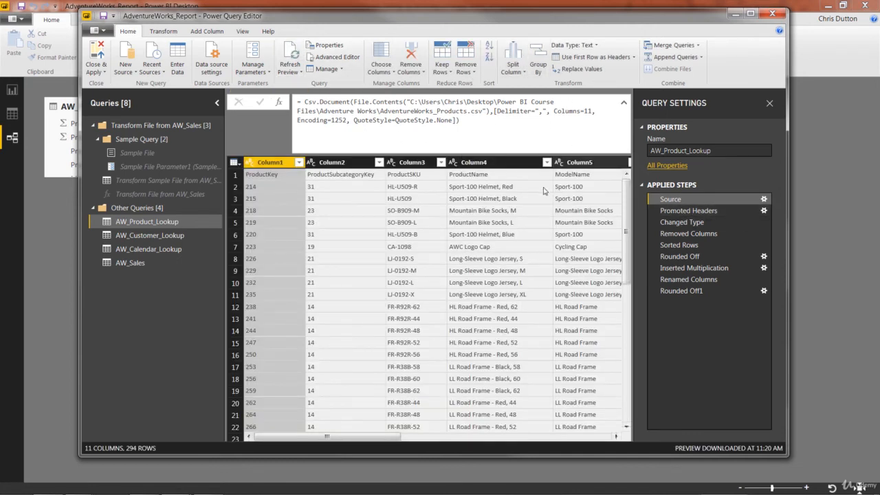
left_click(686, 212)
left_click(679, 222)
left_click(681, 236)
left_click(680, 245)
left_click(678, 256)
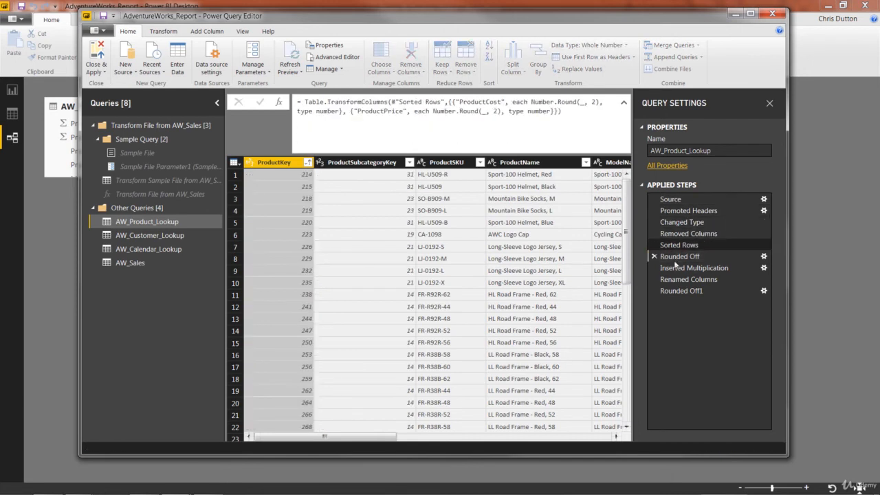
left_click(676, 269)
left_click(680, 291)
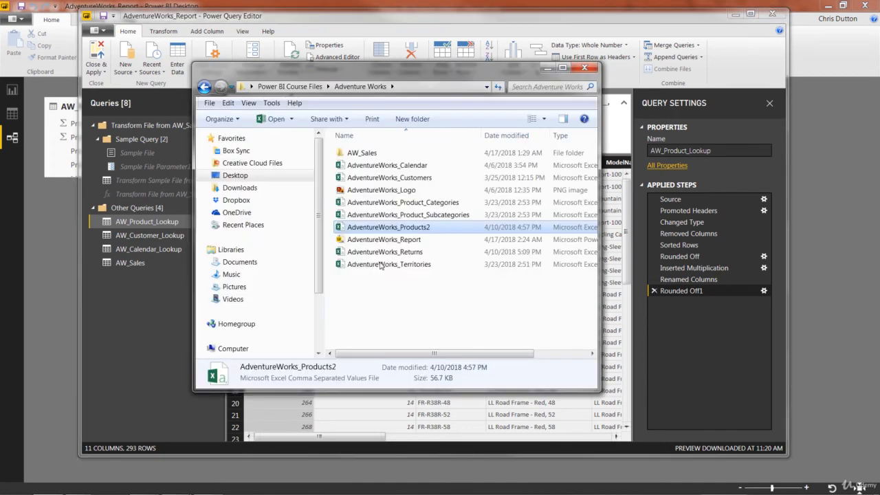
Rename AdventureWorks_Products2 back to AdventureWorks_Products in Explorer and close the window
left_click(427, 229)
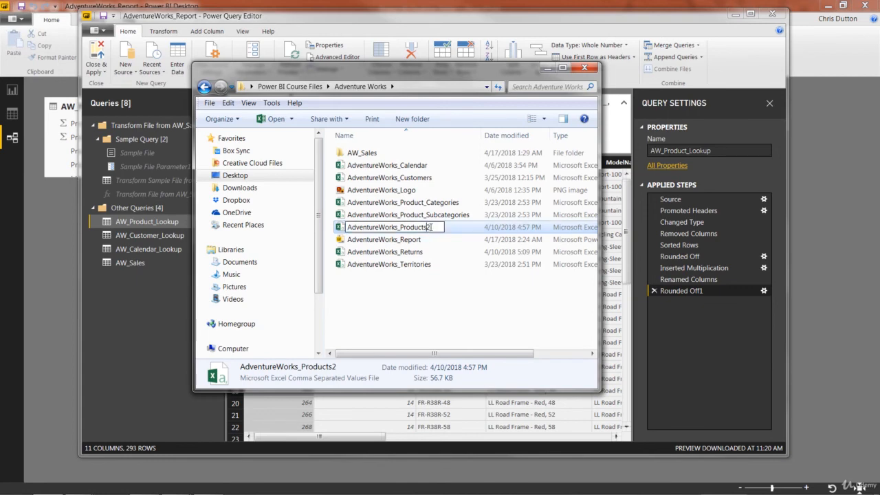
key("BackSpace")
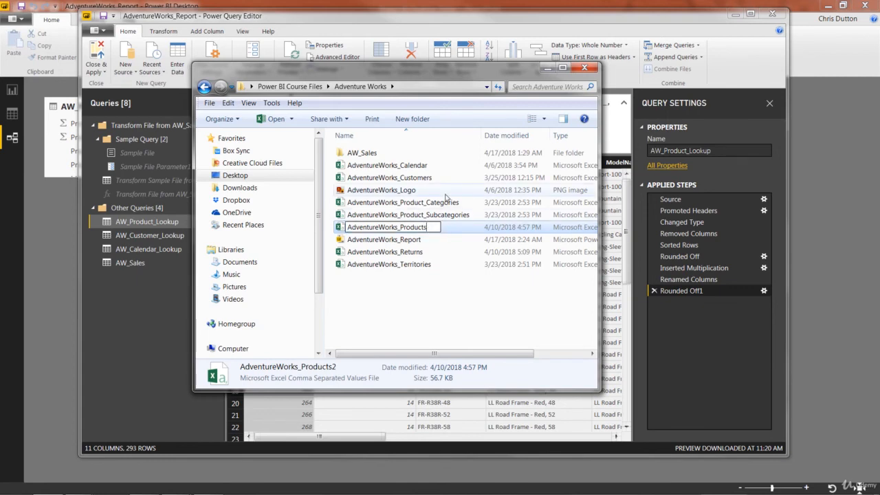
key("Return")
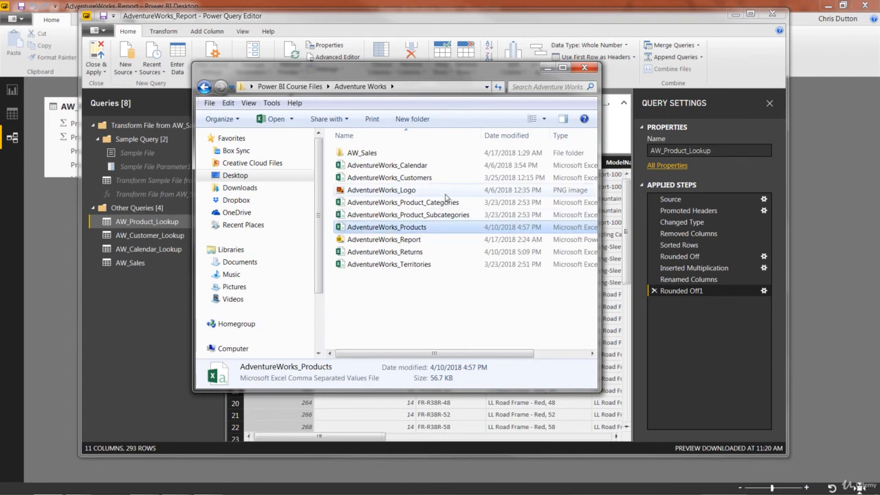
left_click(586, 69)
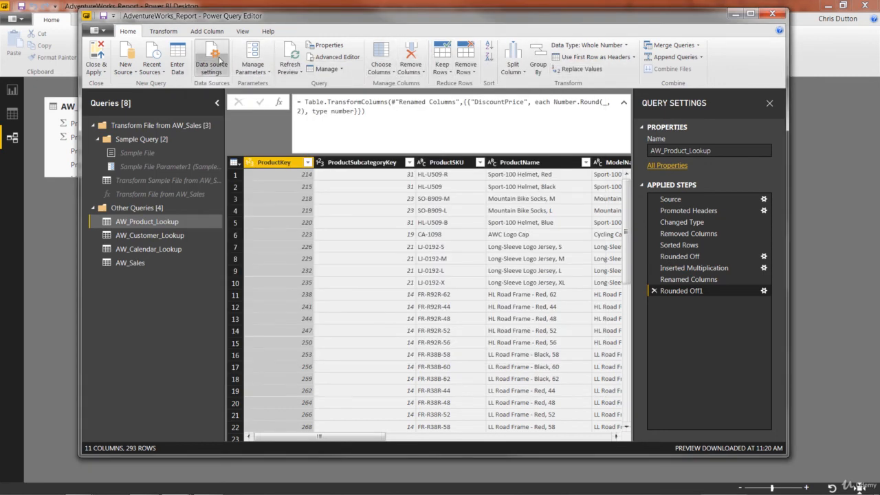
Repoint the products source to AdventureWorks_Products.csv and refresh, loading 293 rows without error
left_click(219, 63)
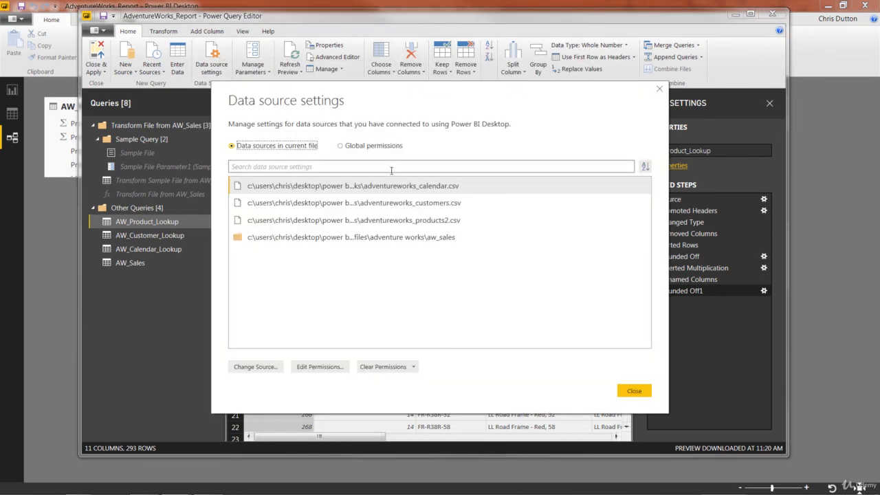
left_click(406, 220)
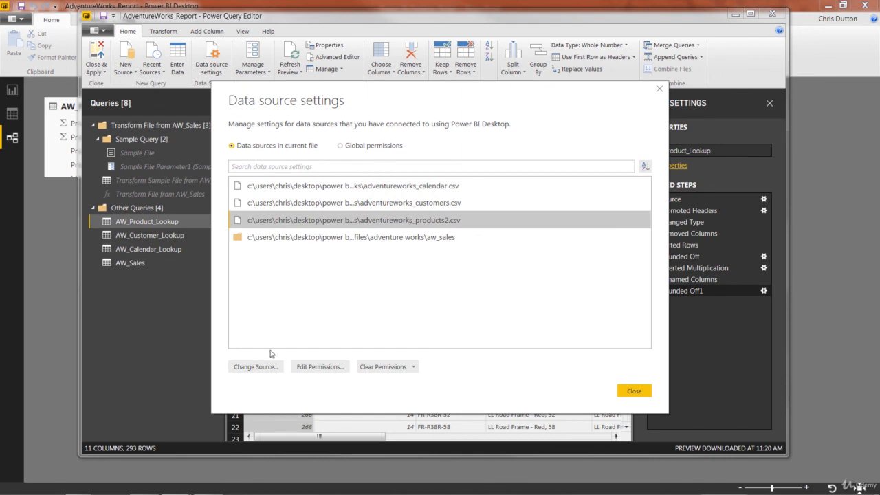
left_click(255, 367)
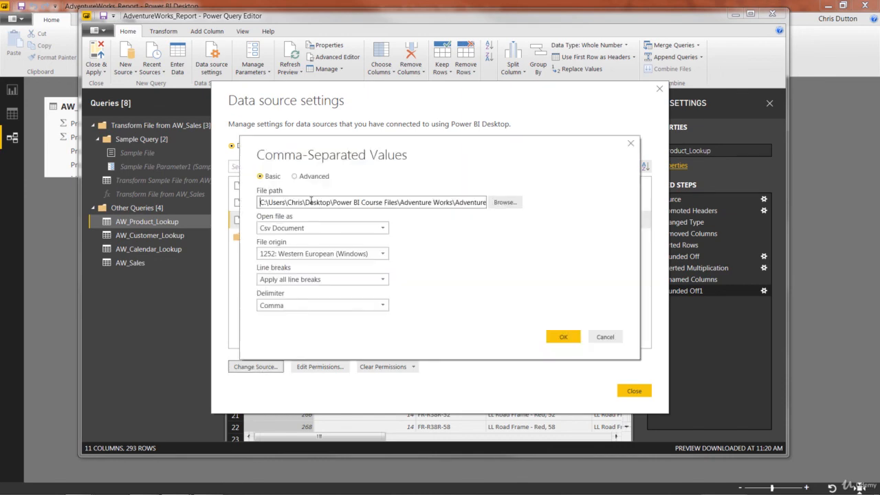
left_click(506, 202)
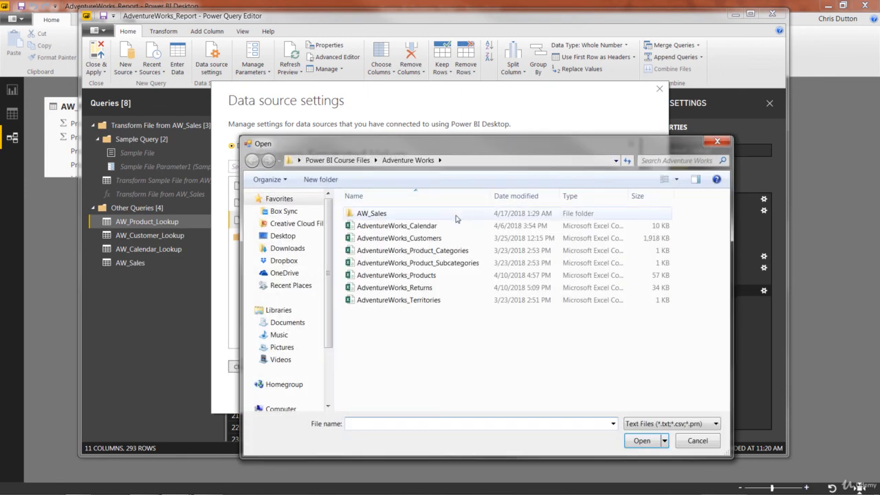
left_click(396, 277)
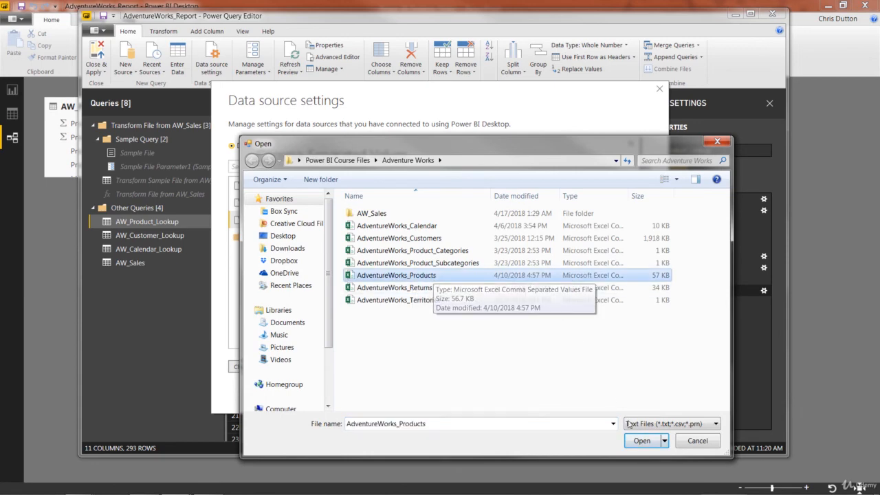
left_click(641, 441)
left_click(564, 337)
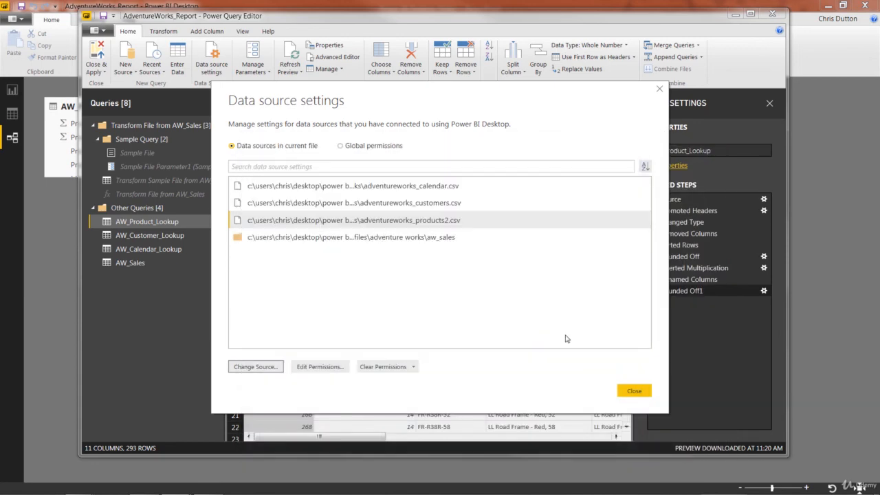
left_click(625, 391)
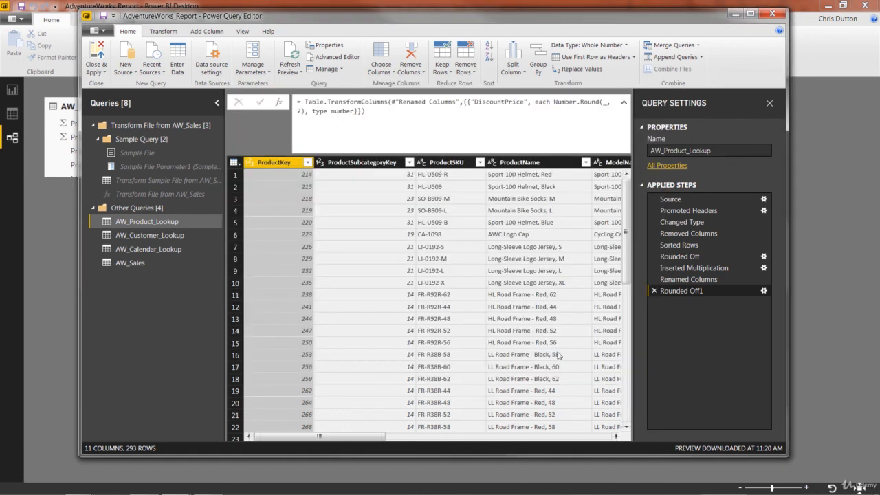
left_click(292, 52)
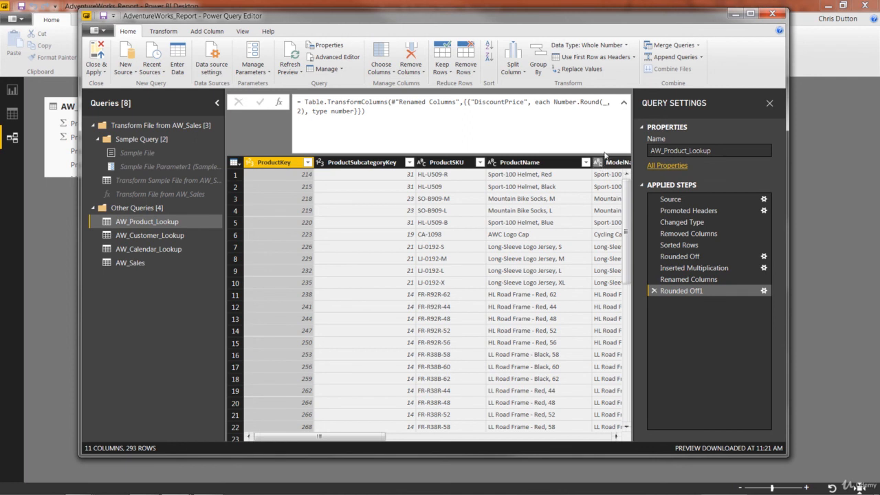
left_click(624, 103)
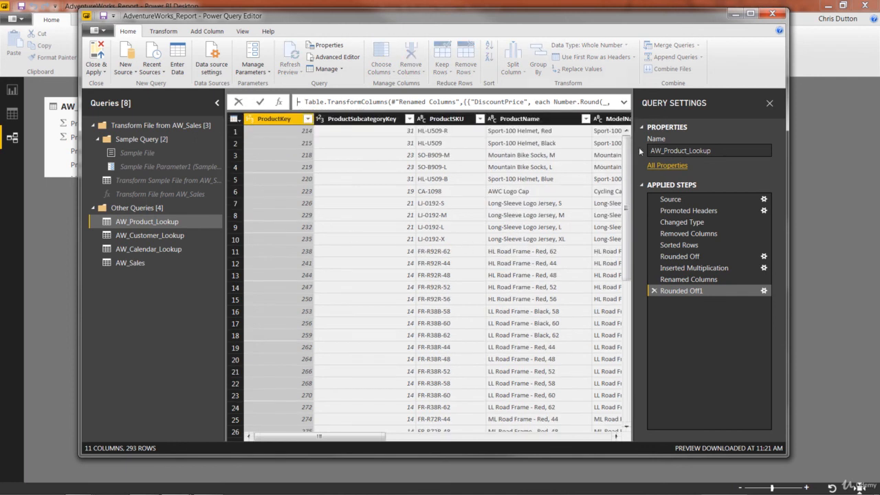